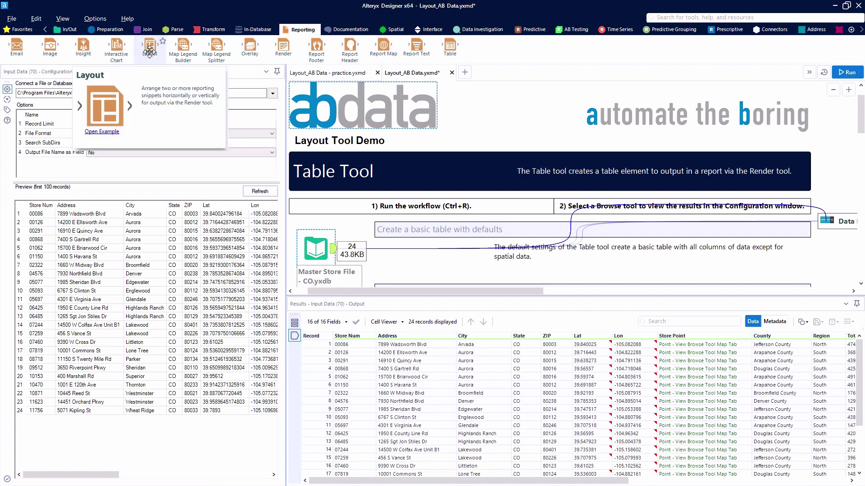
Step: Open the table reports example workflow
{"action": "mouse_move", "coordinate": [450, 50]}
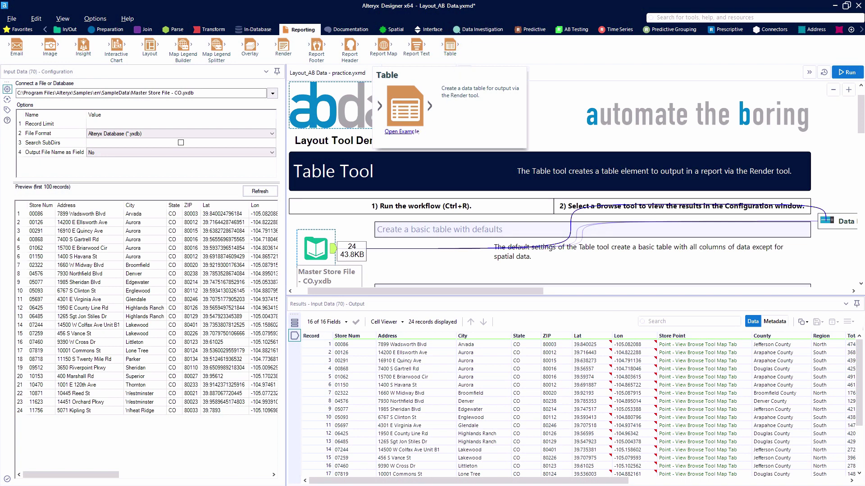
{"action": "left_click", "coordinate": [409, 132]}
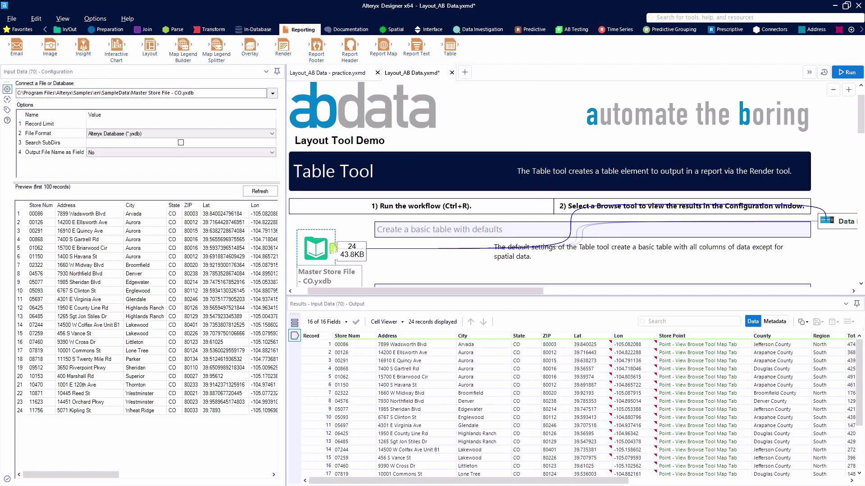
{"action": "left_click_drag", "start_coordinate": [439, 481], "coordinate": [671, 482]}
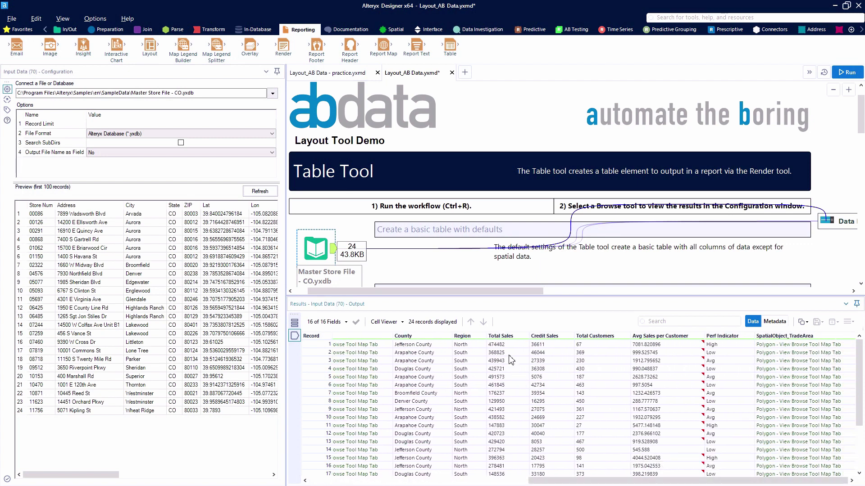
Step: Select Total Sales and County values in the Master Store File results, then pan to Reporting Tools Combination
{"action": "left_click_drag", "start_coordinate": [506, 346], "coordinate": [512, 451]}
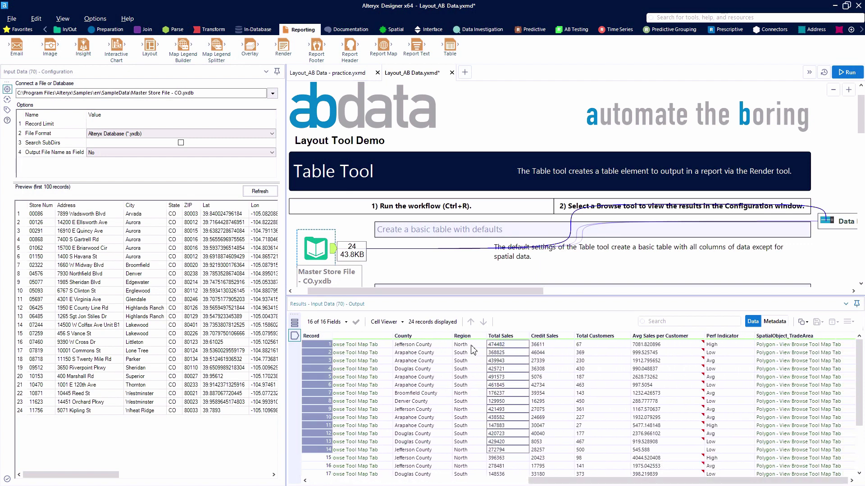
{"action": "left_click_drag", "start_coordinate": [472, 346], "coordinate": [443, 360]}
{"action": "mouse_move", "coordinate": [437, 346]}
{"action": "left_mouse_down"}
{"action": "mouse_move", "coordinate": [431, 444]}
{"action": "mouse_move", "coordinate": [426, 346]}
{"action": "left_mouse_up"}
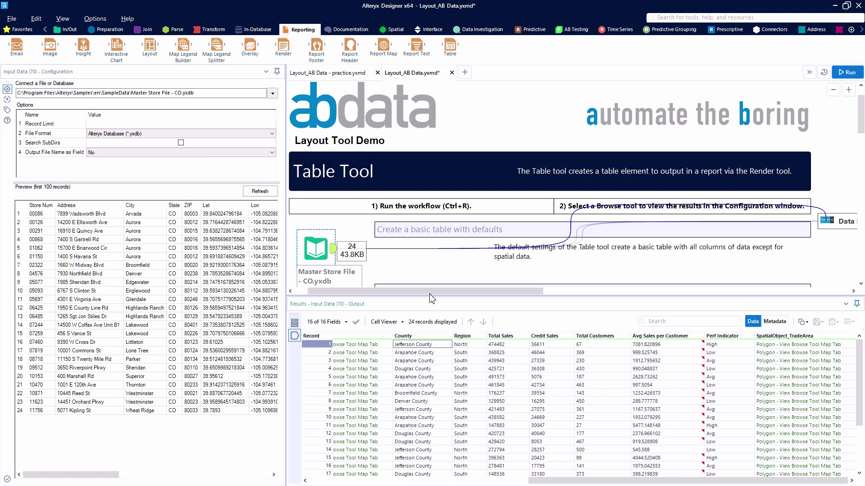
{"action": "left_click_drag", "start_coordinate": [430, 296], "coordinate": [726, 296]}
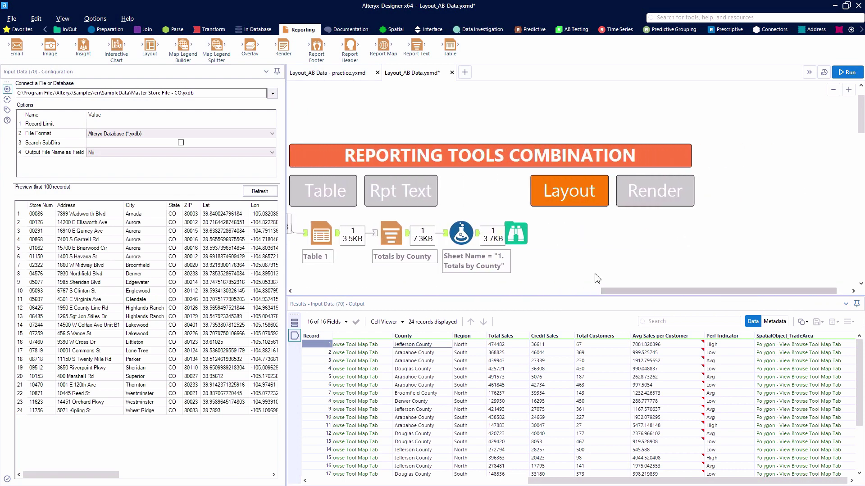
Step: Enlarge the canvas and preview the Totals by County and Top 5 Stores reports
{"action": "left_click_drag", "start_coordinate": [563, 295], "coordinate": [560, 406]}
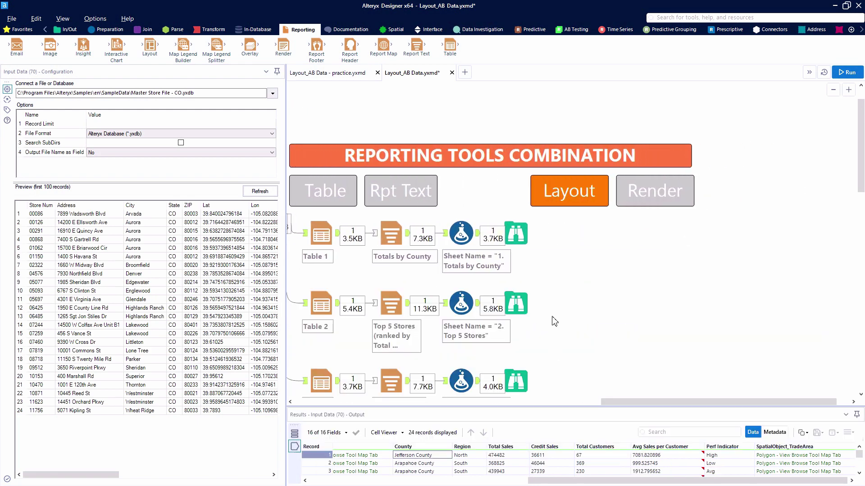
{"action": "scroll", "coordinate": [555, 284], "scroll_direction": "down", "scroll_amount": 2}
{"action": "left_click", "coordinate": [524, 191]}
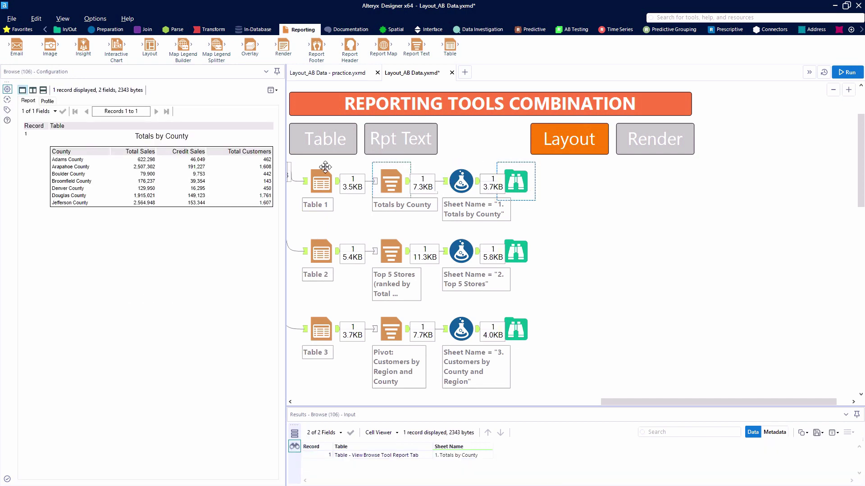
{"action": "left_click", "coordinate": [321, 181], "text": "ctrl"}
{"action": "left_click", "coordinate": [515, 255]}
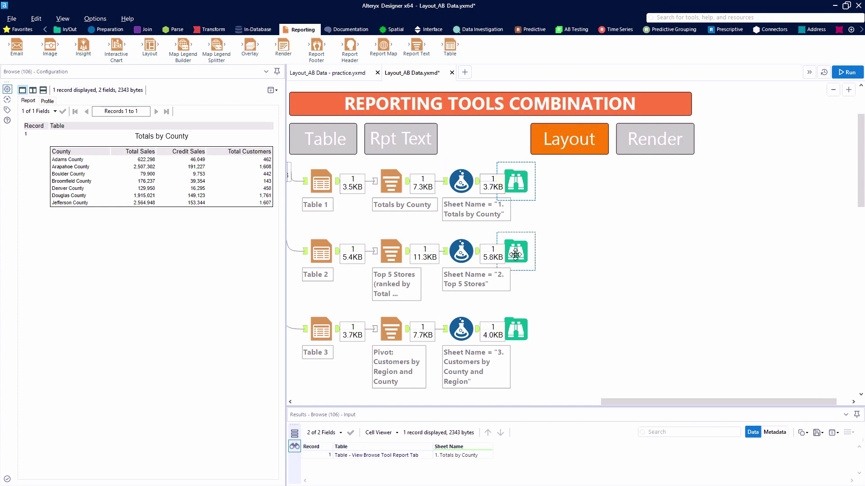
Step: Preview the Customers by County and Region report and check the '1. Totals by County' Sheet Name formula
{"action": "left_click", "coordinate": [332, 198], "text": "ctrl"}
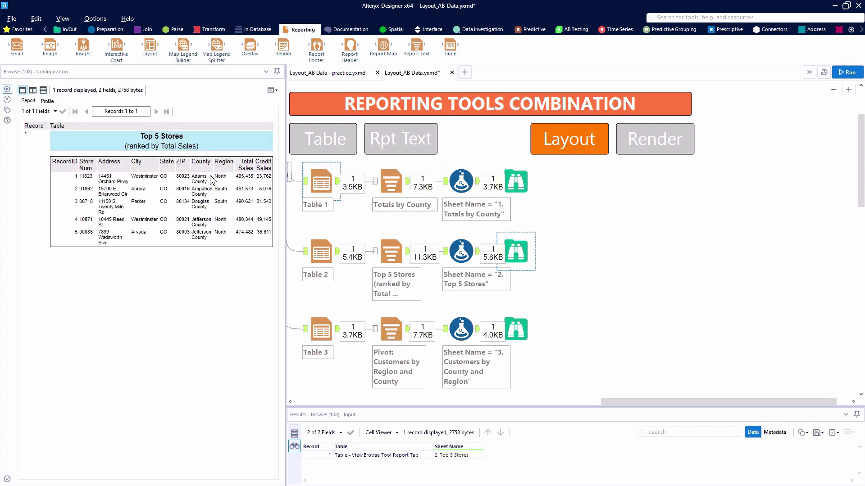
{"action": "left_click", "coordinate": [519, 333]}
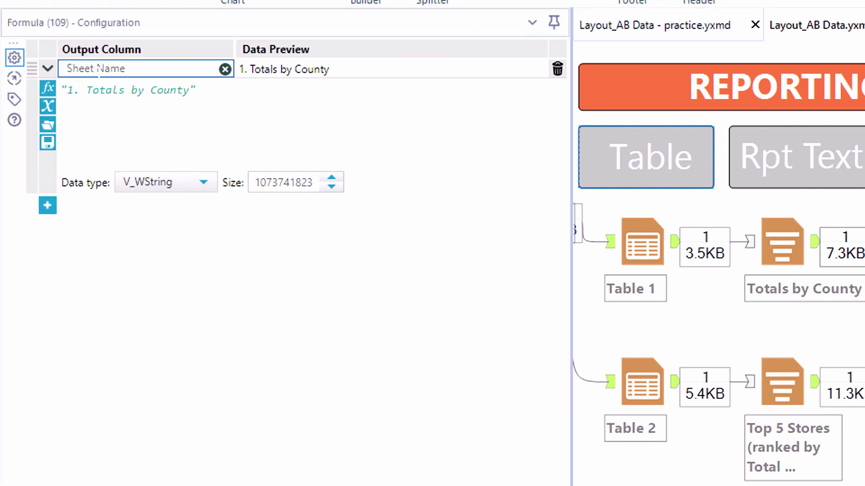
{"action": "mouse_move", "coordinate": [125, 71]}
{"action": "left_mouse_down"}
{"action": "mouse_move", "coordinate": [65, 72]}
{"action": "mouse_move", "coordinate": [120, 71]}
{"action": "left_mouse_up"}
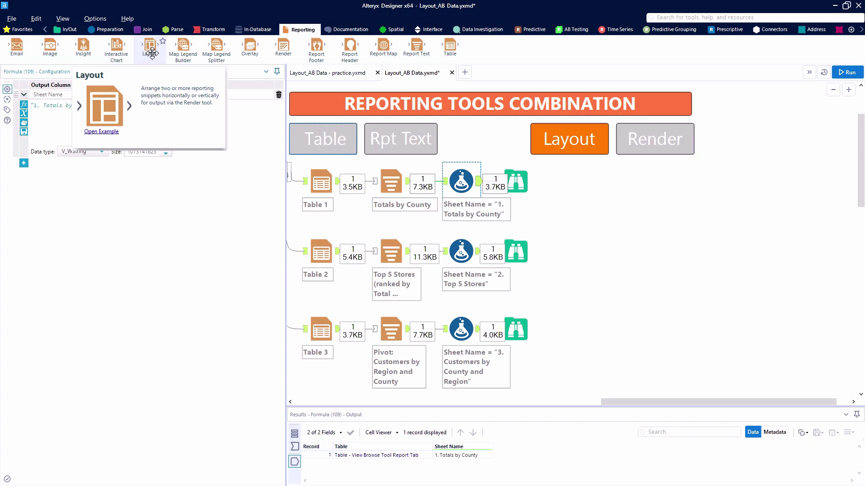
Step: Add a Layout tool on the right, fed by the first row's Sheet Name output
{"action": "left_click_drag", "start_coordinate": [151, 54], "coordinate": [573, 216]}
{"action": "left_click_drag", "start_coordinate": [478, 181], "coordinate": [557, 221]}
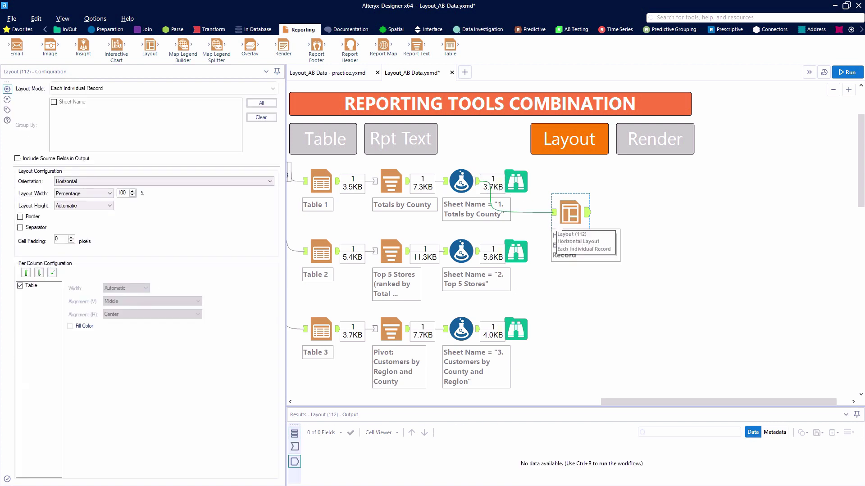
{"action": "left_click_drag", "start_coordinate": [479, 251], "coordinate": [552, 212]}
{"action": "left_click", "coordinate": [553, 214]}
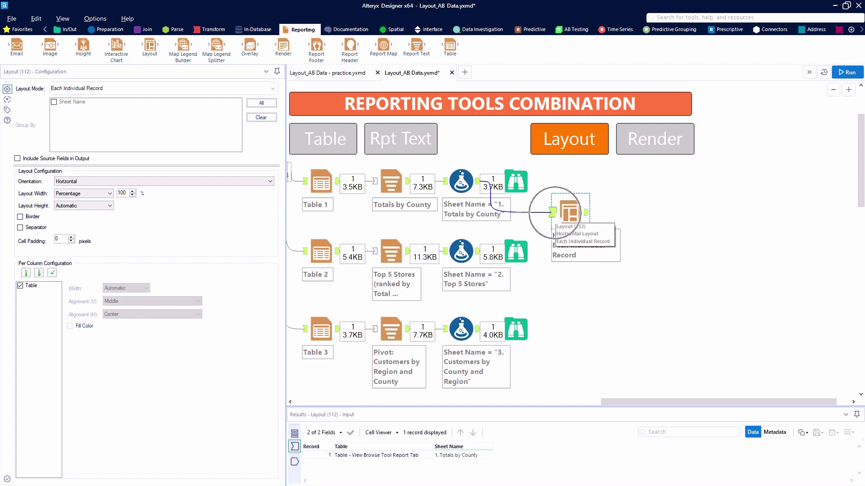
{"action": "left_click_drag", "start_coordinate": [571, 214], "coordinate": [625, 215]}
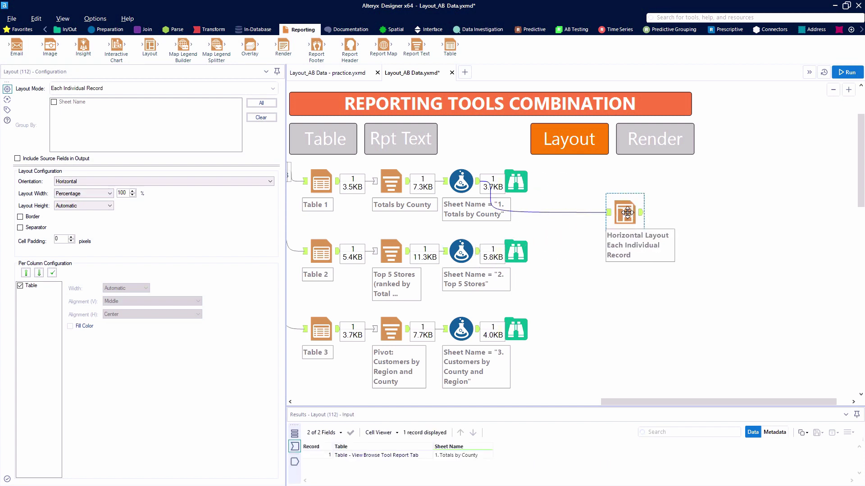
{"action": "left_click", "coordinate": [148, 30]}
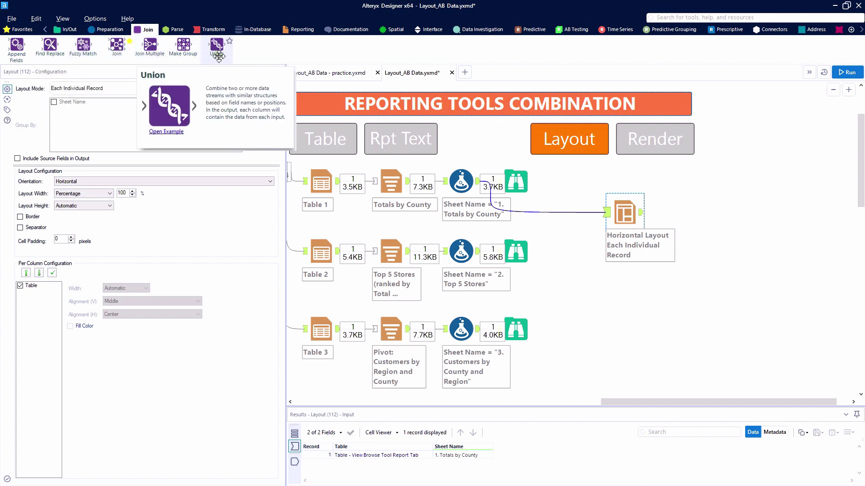
Step: Insert a Union joining all three Sheet Name outputs into the Layout, yielding 3 records
{"action": "left_click_drag", "start_coordinate": [217, 49], "coordinate": [569, 212]}
{"action": "left_click_drag", "start_coordinate": [479, 251], "coordinate": [552, 212]}
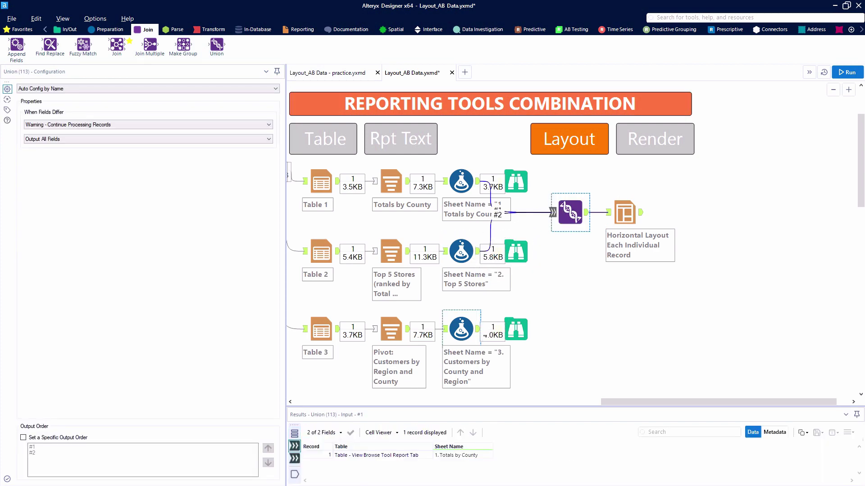
{"action": "left_click", "coordinate": [484, 335]}
{"action": "left_click_drag", "start_coordinate": [478, 330], "coordinate": [554, 213]}
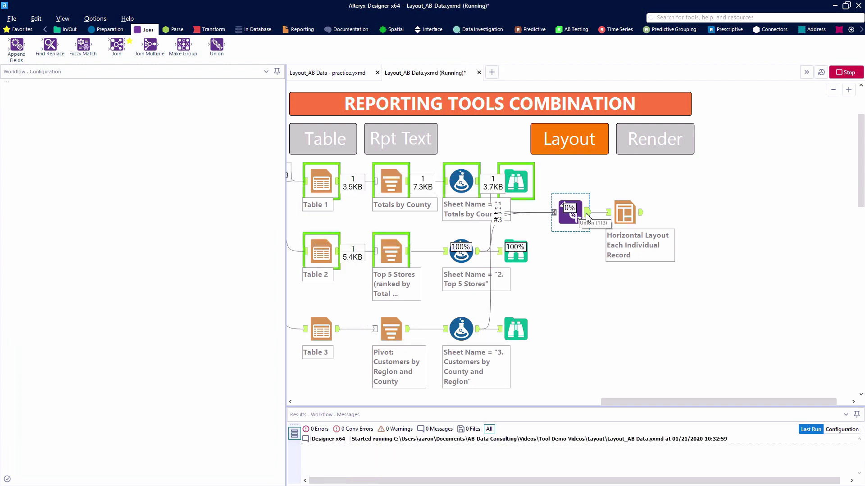
{"action": "left_click", "coordinate": [587, 212]}
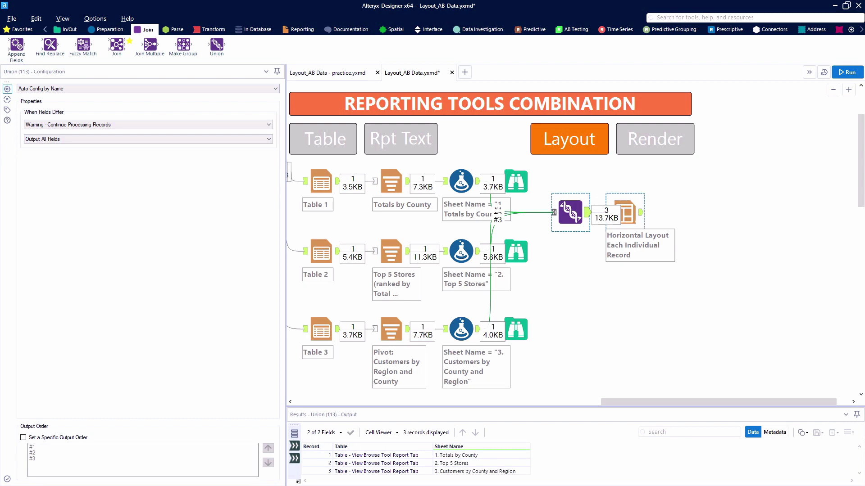
{"action": "left_click", "coordinate": [627, 215]}
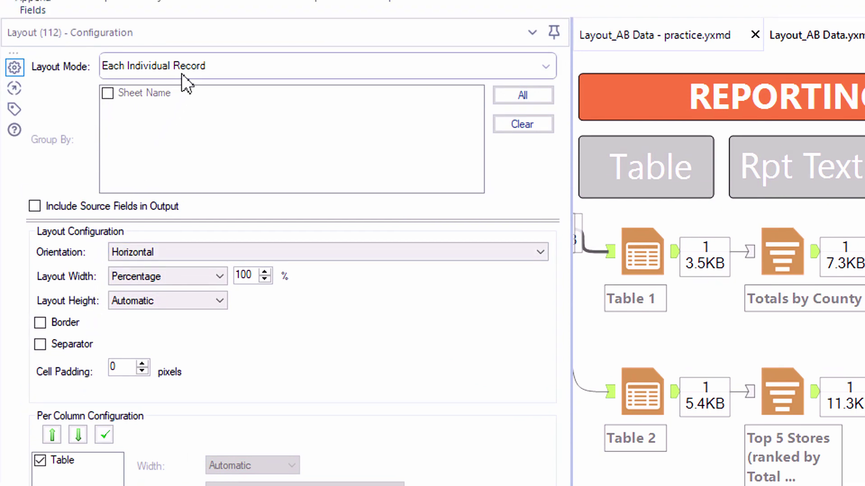
Step: Set the Layout to All Records Combined, Horizontal, with a border and separators
{"action": "left_click", "coordinate": [181, 71]}
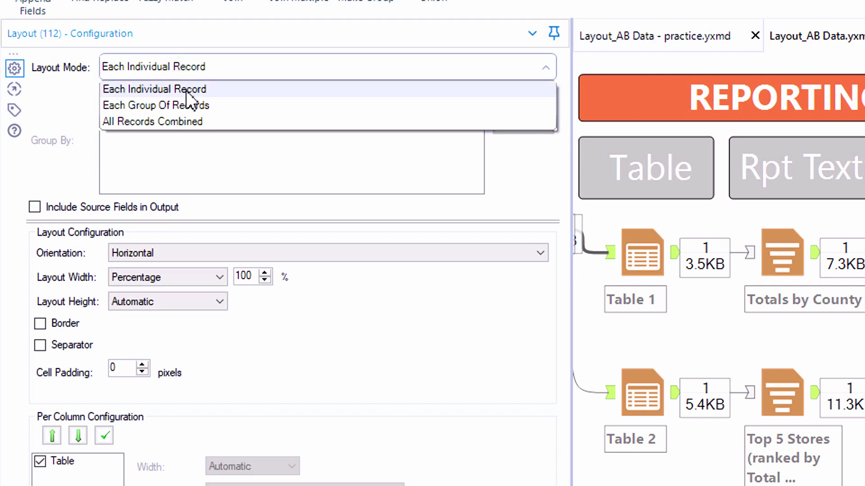
{"action": "left_click", "coordinate": [193, 122]}
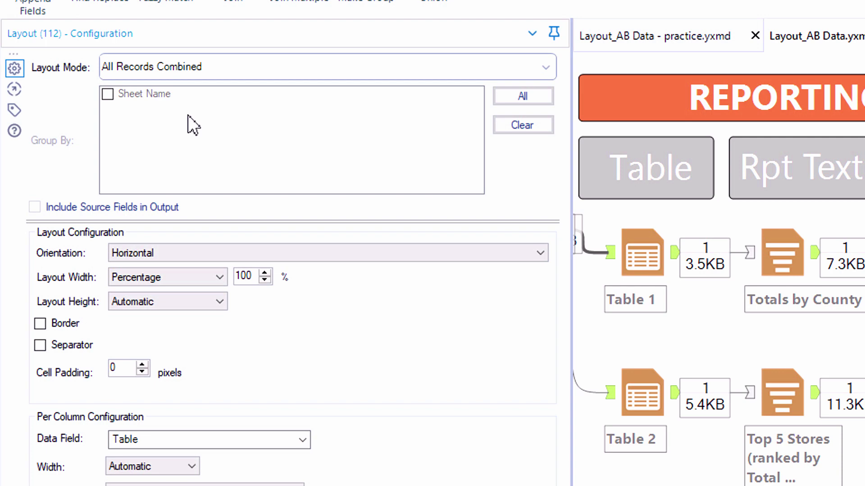
{"action": "left_click", "coordinate": [172, 249]}
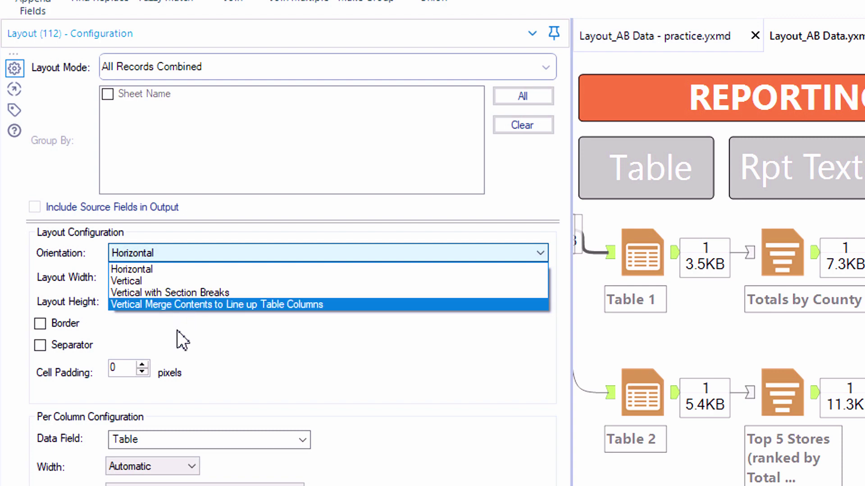
{"action": "left_click", "coordinate": [172, 345]}
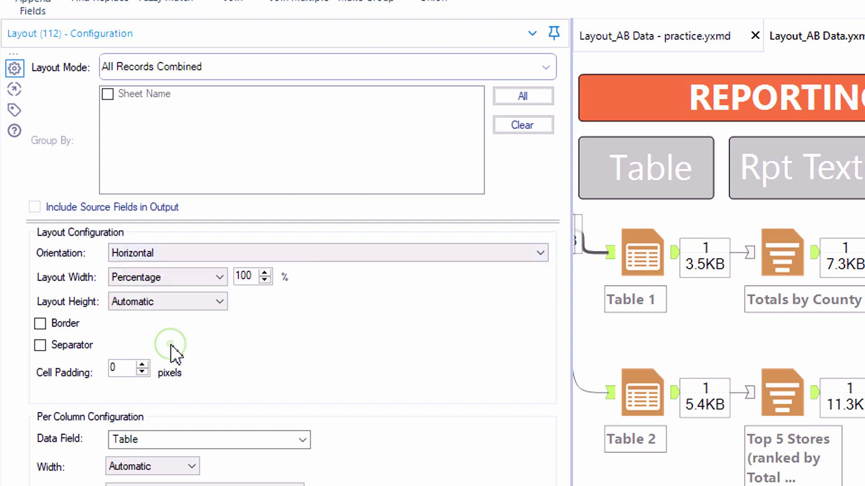
{"action": "left_click", "coordinate": [48, 326]}
{"action": "left_click", "coordinate": [43, 344]}
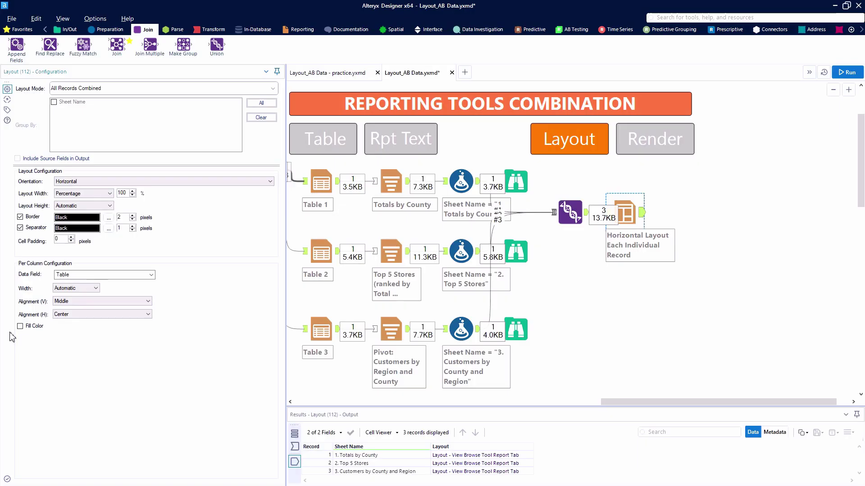
{"action": "left_click", "coordinate": [846, 73]}
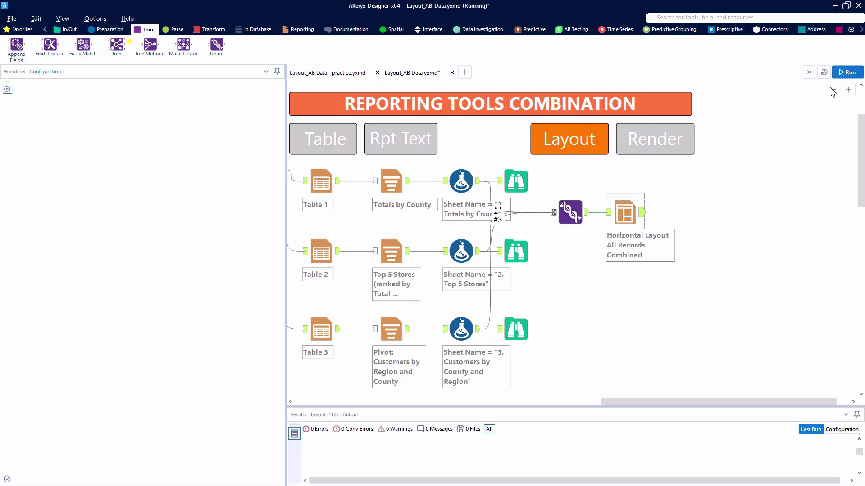
{"action": "left_click", "coordinate": [608, 218]}
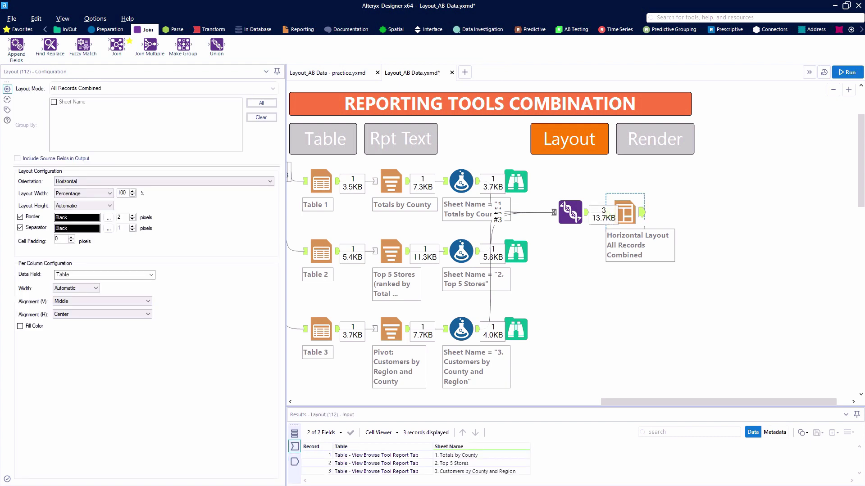
{"action": "left_click", "coordinate": [640, 215]}
{"action": "right_click", "coordinate": [634, 215]}
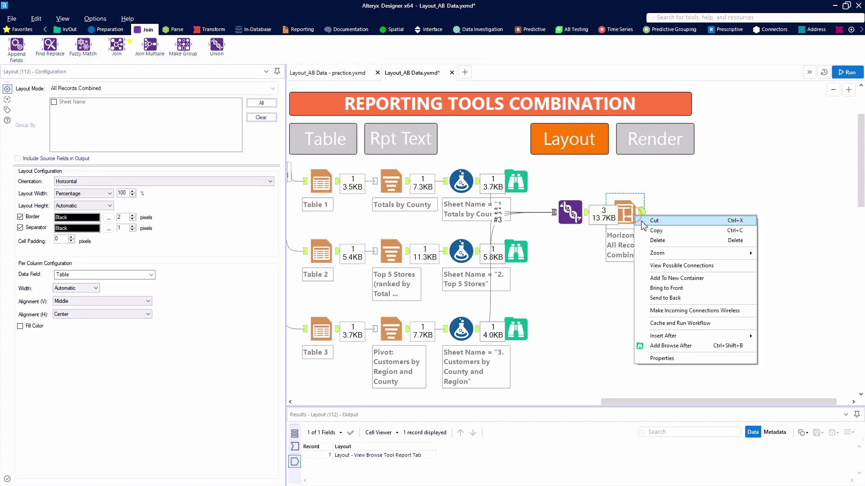
{"action": "left_click", "coordinate": [697, 349]}
{"action": "left_click", "coordinate": [697, 349]}
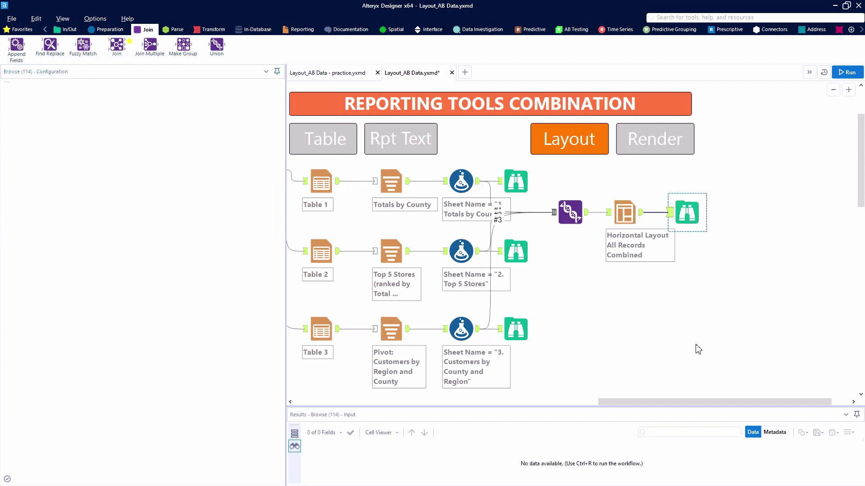
{"action": "key", "text": "ctrl+r"}
{"action": "left_click", "coordinate": [685, 215]}
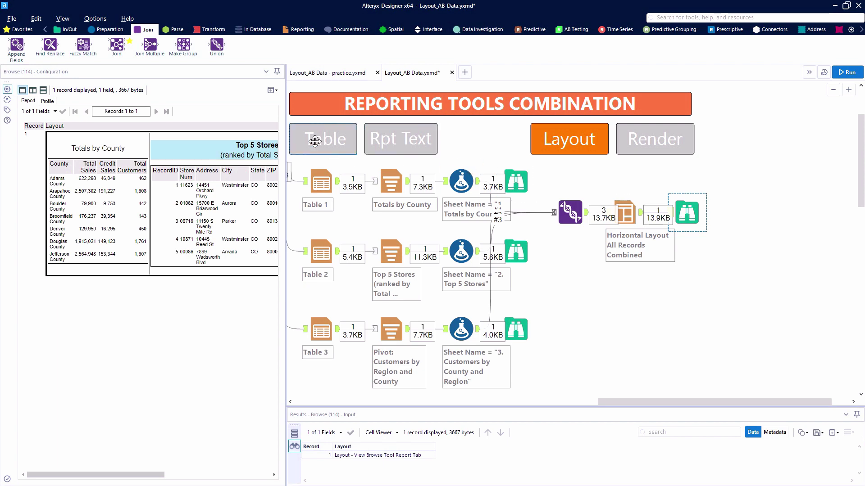
{"action": "left_click", "coordinate": [274, 94]}
{"action": "left_click", "coordinate": [274, 94]}
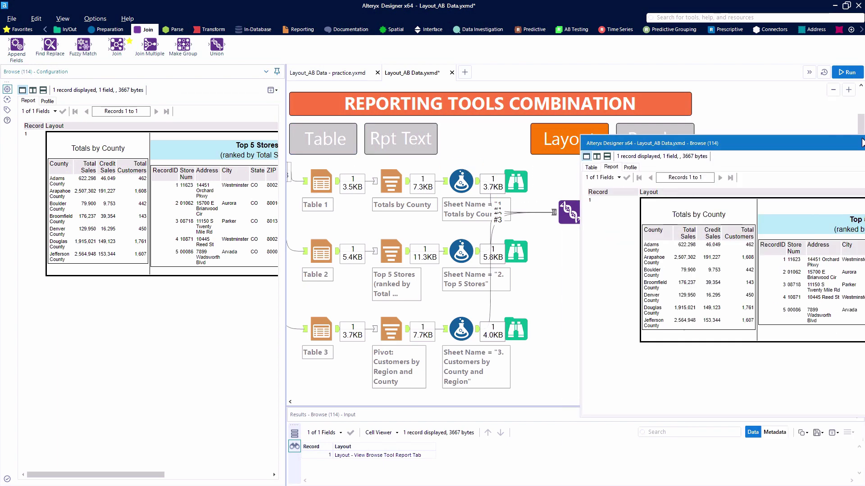
{"action": "double_click", "coordinate": [531, 80]}
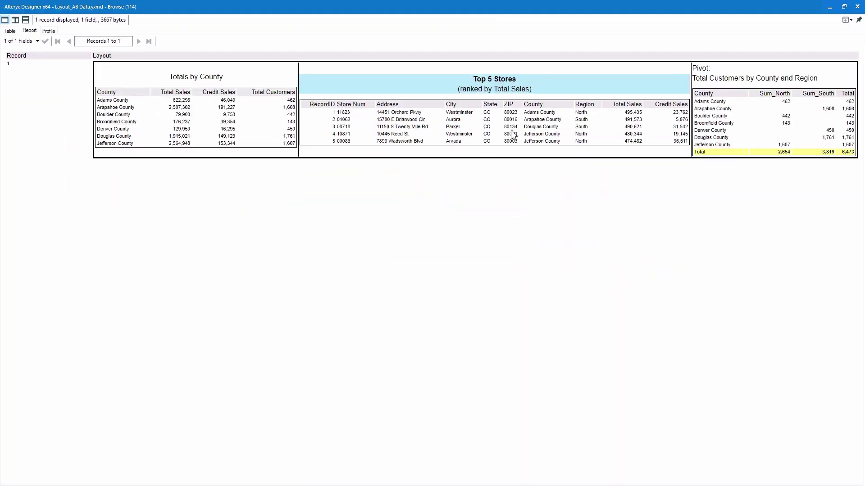
{"action": "left_click", "coordinate": [857, 7]}
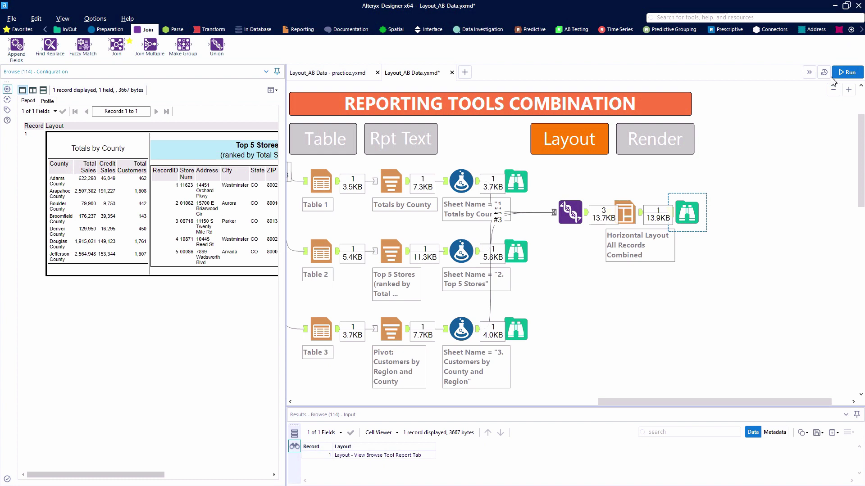
Step: Switch the Layout mode to Each Group Of Records, grouped by Sheet Name
{"action": "left_click", "coordinate": [626, 215]}
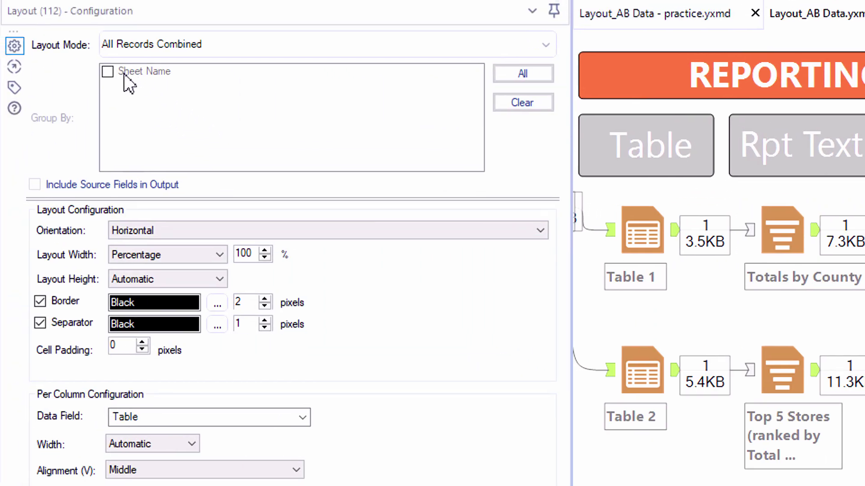
{"action": "left_click", "coordinate": [147, 74]}
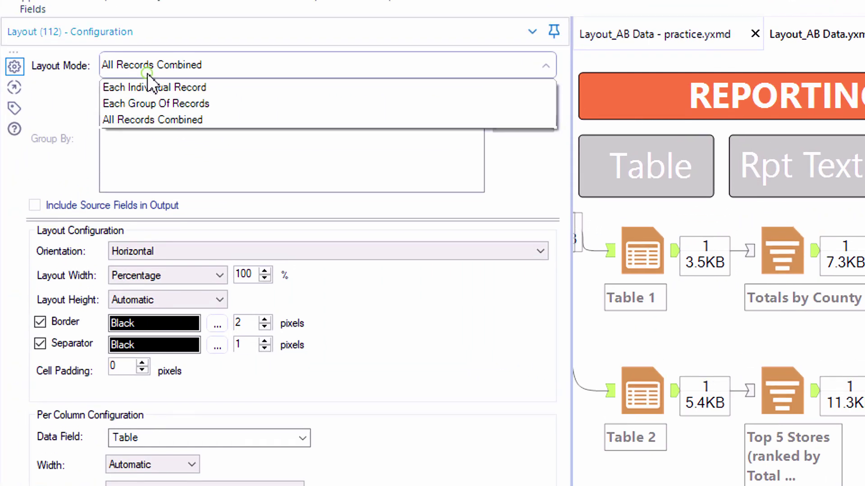
{"action": "left_click", "coordinate": [153, 104]}
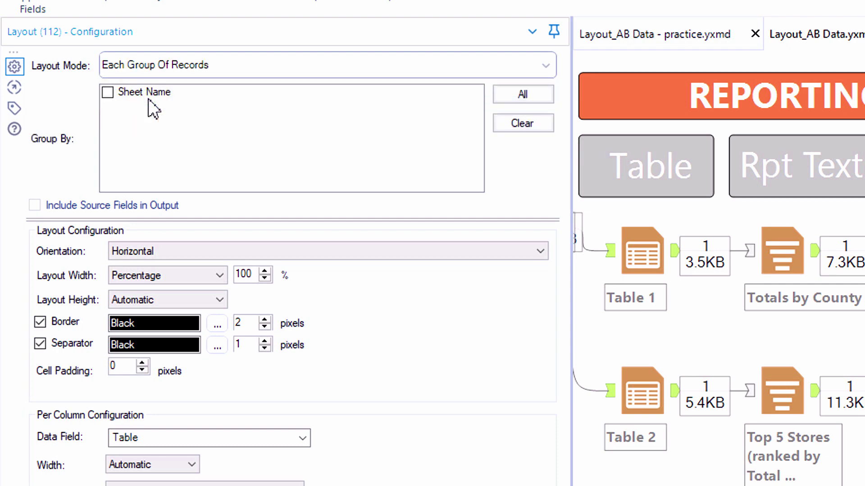
{"action": "left_click", "coordinate": [108, 93]}
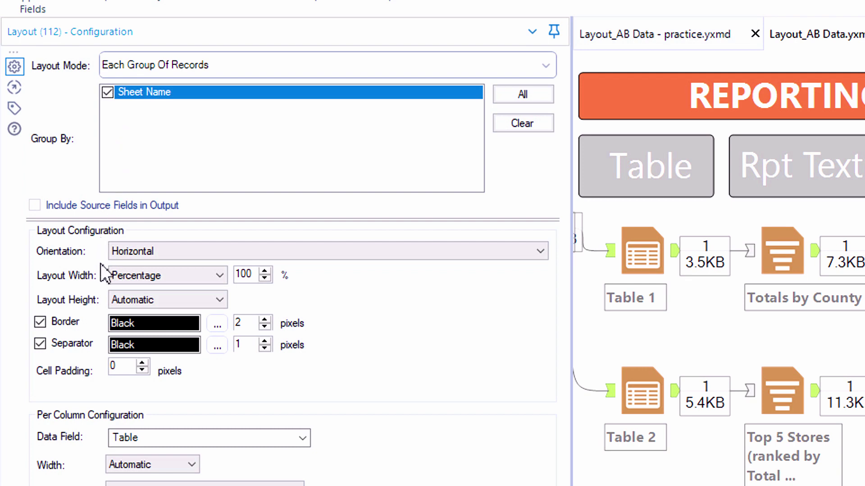
{"action": "scroll", "coordinate": [90, 420], "scroll_direction": "down", "scroll_amount": 5}
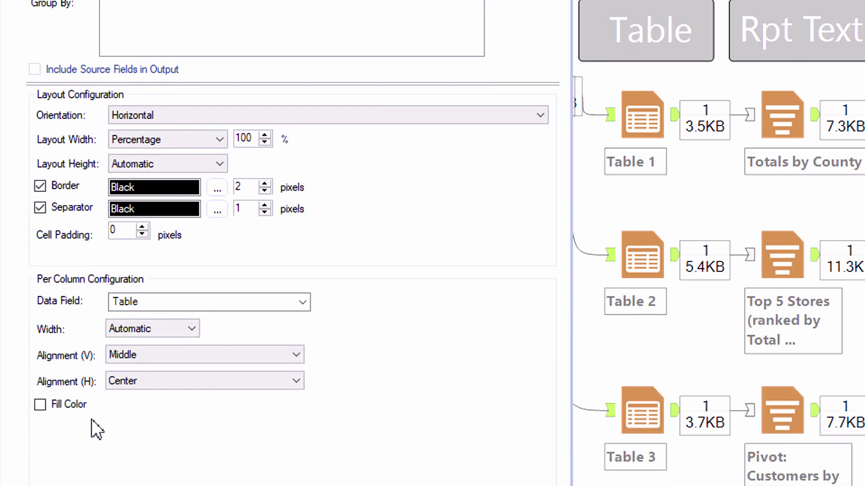
{"action": "left_click", "coordinate": [91, 414]}
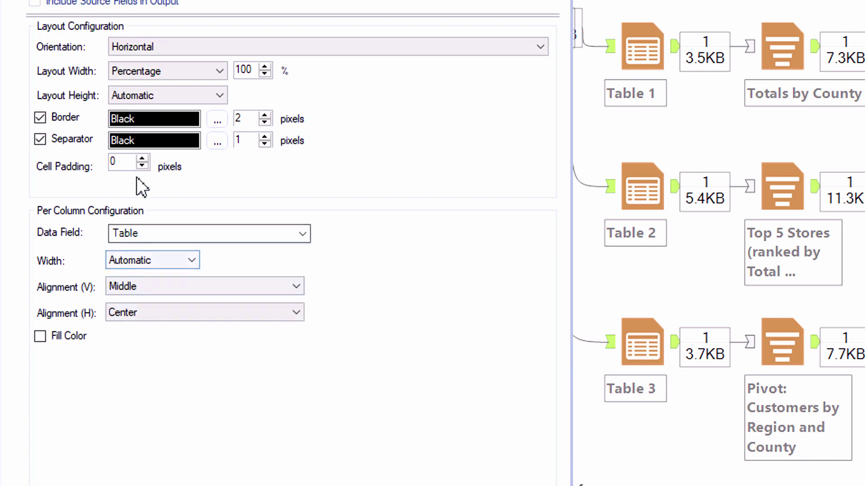
Step: Set Layout orientation to Vertical with Section Breaks and Section Name to Sheet Name
{"action": "left_click", "coordinate": [167, 50]}
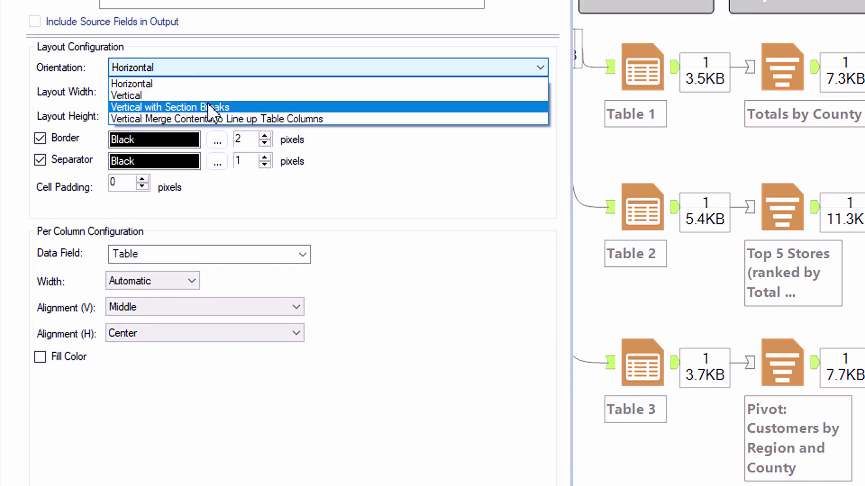
{"action": "left_click", "coordinate": [239, 106]}
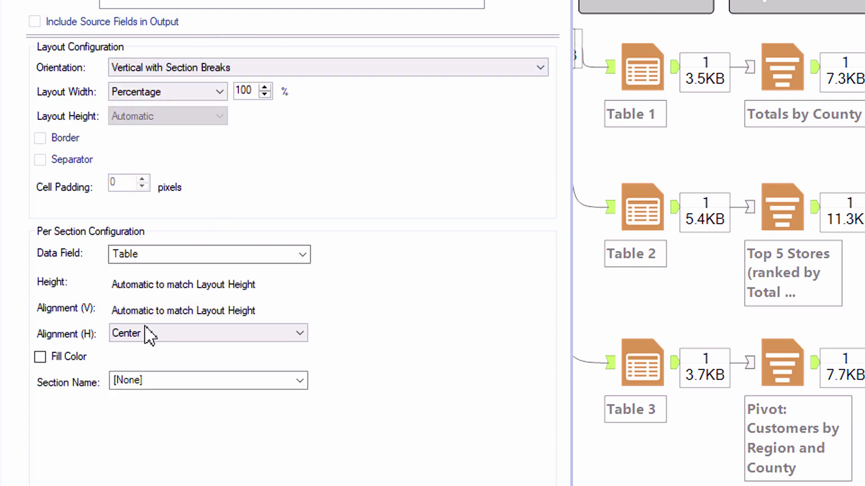
{"action": "left_click", "coordinate": [85, 381]}
{"action": "left_click", "coordinate": [142, 377]}
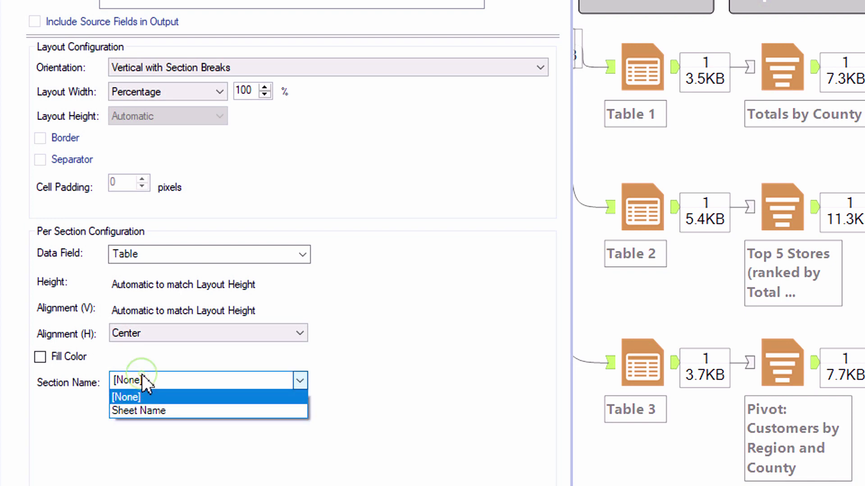
{"action": "left_click", "coordinate": [155, 410]}
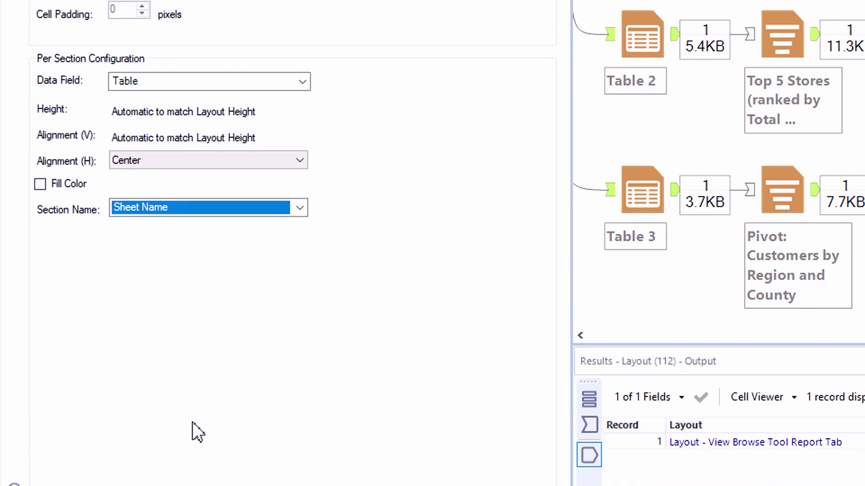
Step: Check the three incoming Sheet Name values, rerun with Ctrl+R, and view the stacked report
{"action": "left_click", "coordinate": [586, 407]}
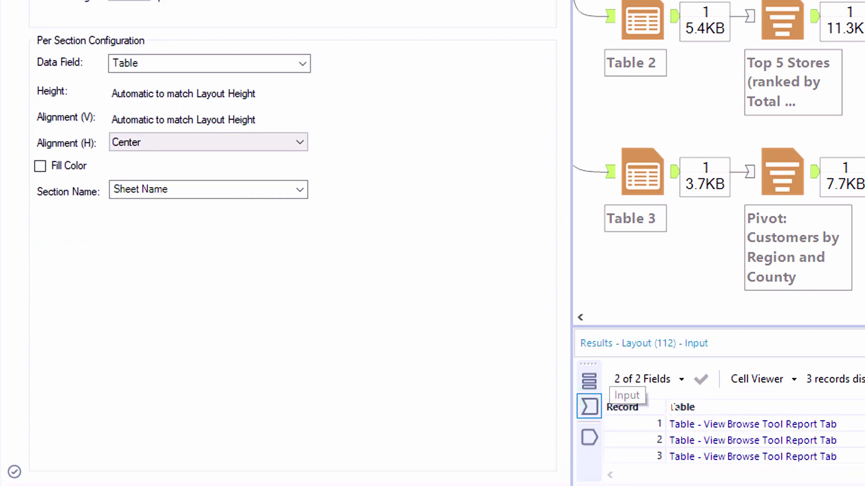
{"action": "left_click", "coordinate": [737, 424]}
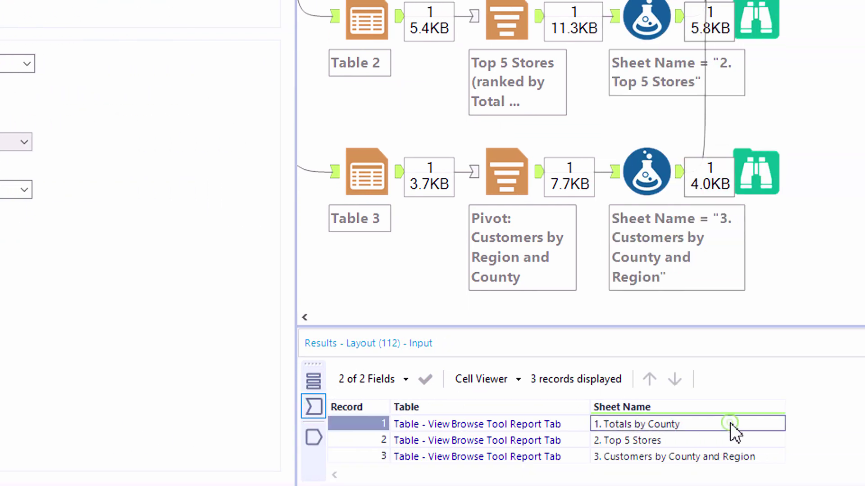
{"action": "left_click", "coordinate": [738, 439]}
{"action": "left_click", "coordinate": [730, 455]}
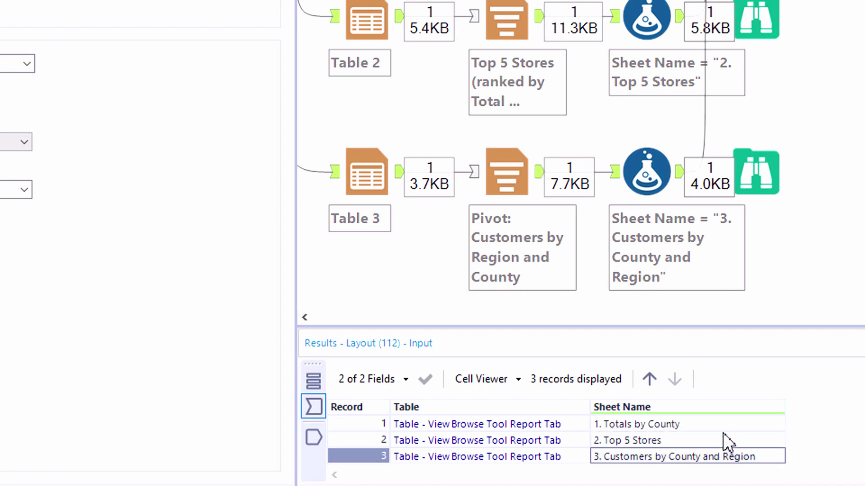
{"action": "left_click_drag", "start_coordinate": [722, 428], "coordinate": [729, 457]}
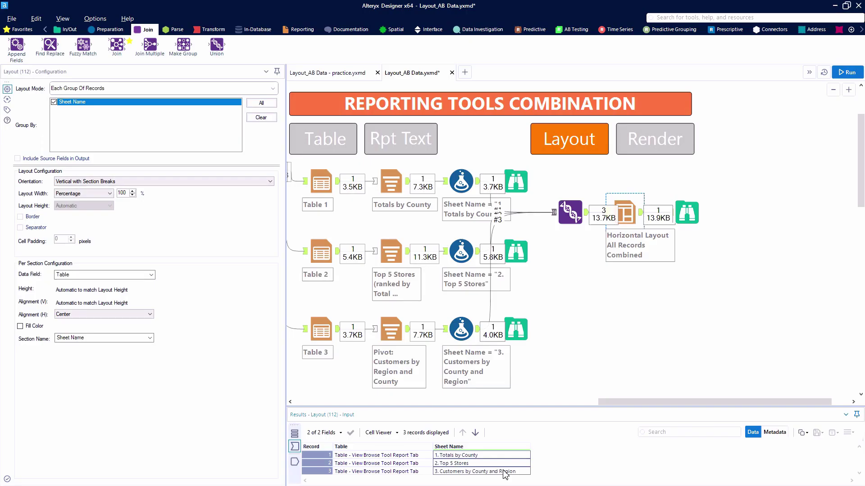
{"action": "key", "text": "ctrl+r"}
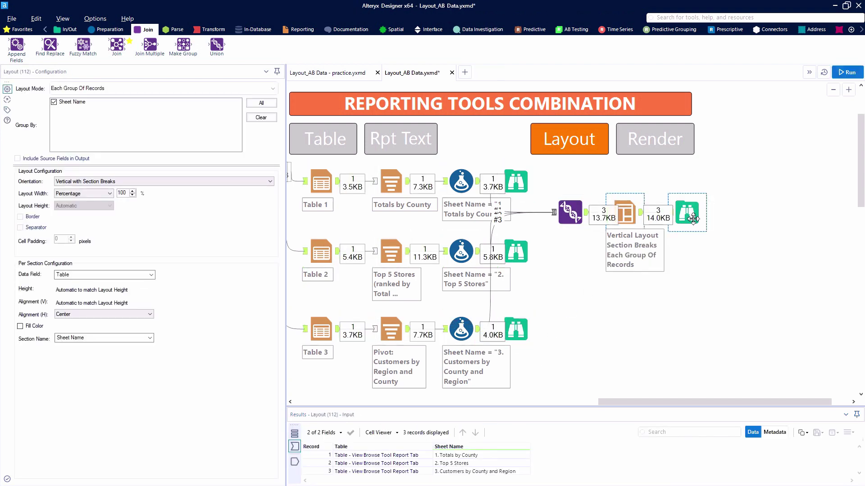
{"action": "left_click", "coordinate": [693, 220]}
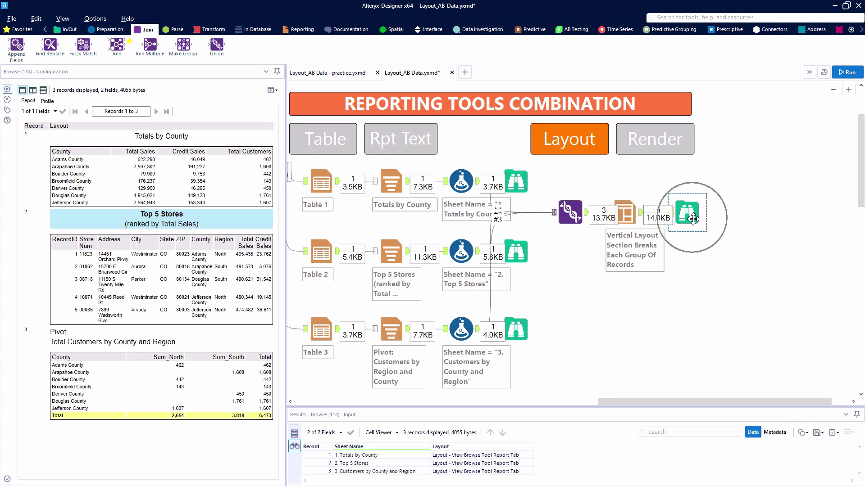
Step: Add a Render tool after Layout outputting a Temporary Excel 2007 Spreadsheet, then run the workflow
{"action": "left_click", "coordinate": [304, 30]}
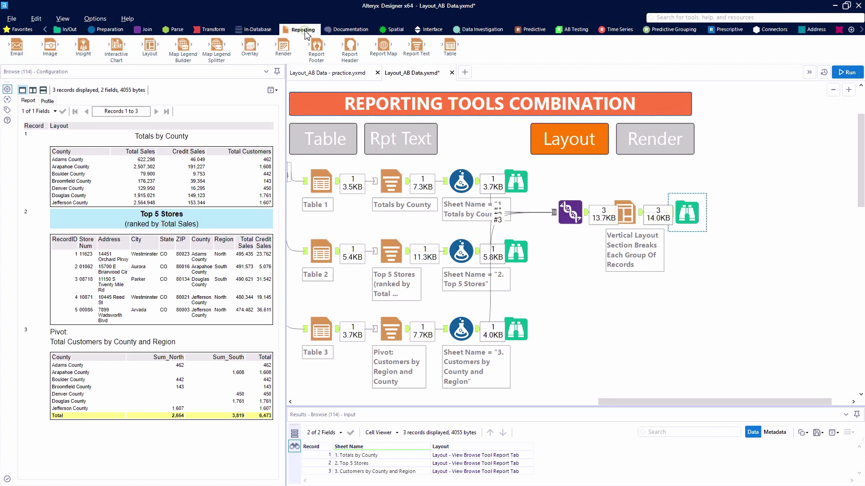
{"action": "left_click_drag", "start_coordinate": [283, 47], "coordinate": [697, 276]}
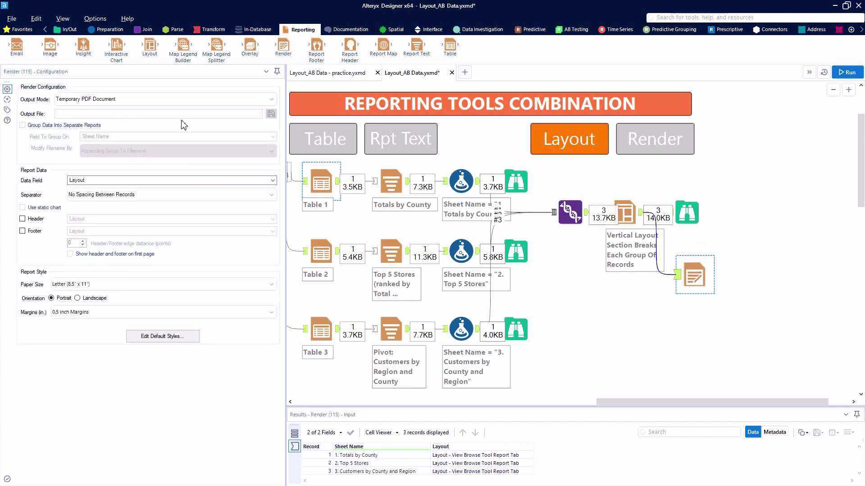
{"action": "left_click", "coordinate": [164, 101]}
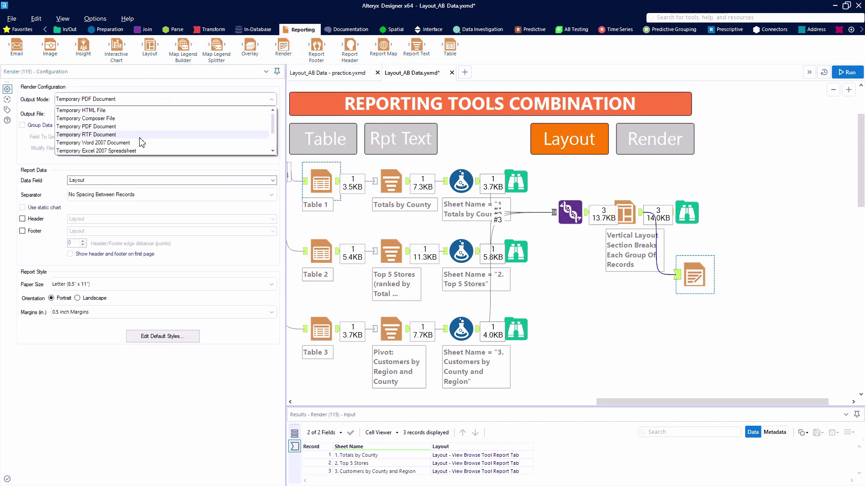
{"action": "left_click", "coordinate": [128, 152]}
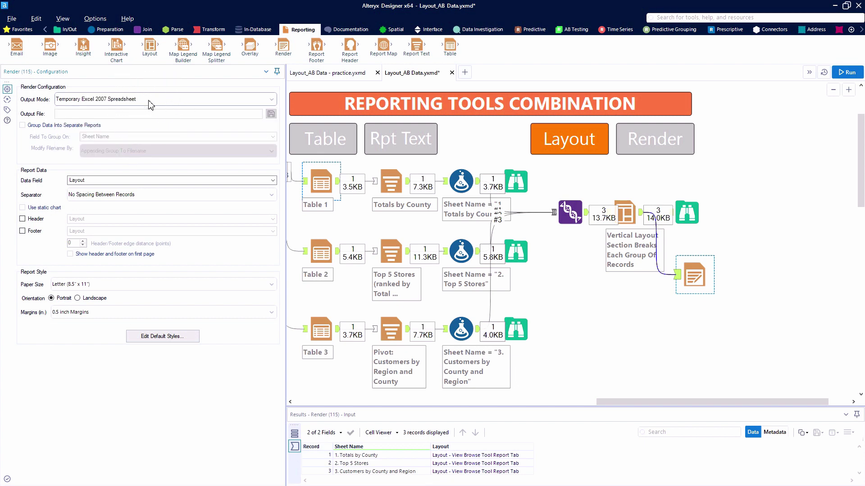
{"action": "key", "text": "ctrl+r"}
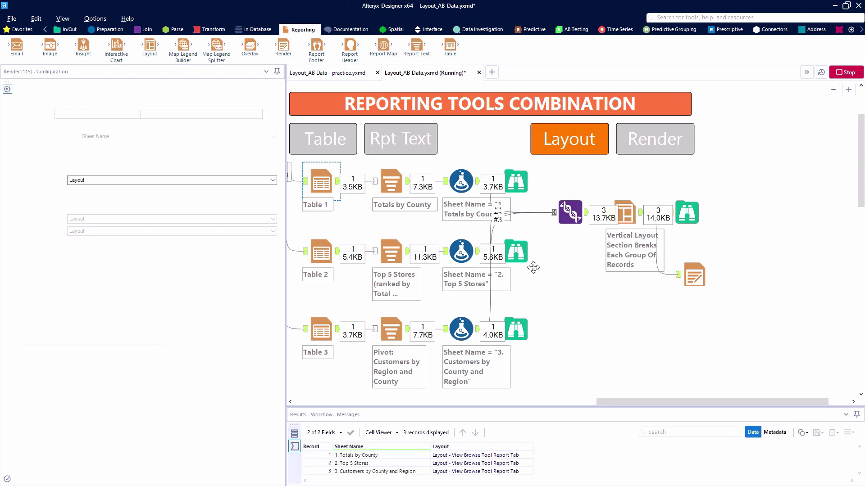
{"action": "left_click", "coordinate": [624, 349]}
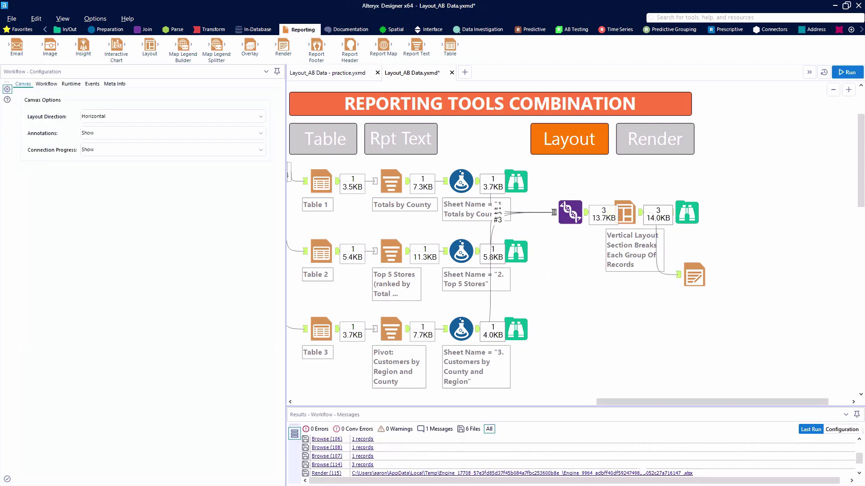
Step: Open the rendered .xlsx and inspect the Totals by County, Top 5 Stores and customer sheets
{"action": "left_click", "coordinate": [644, 469]}
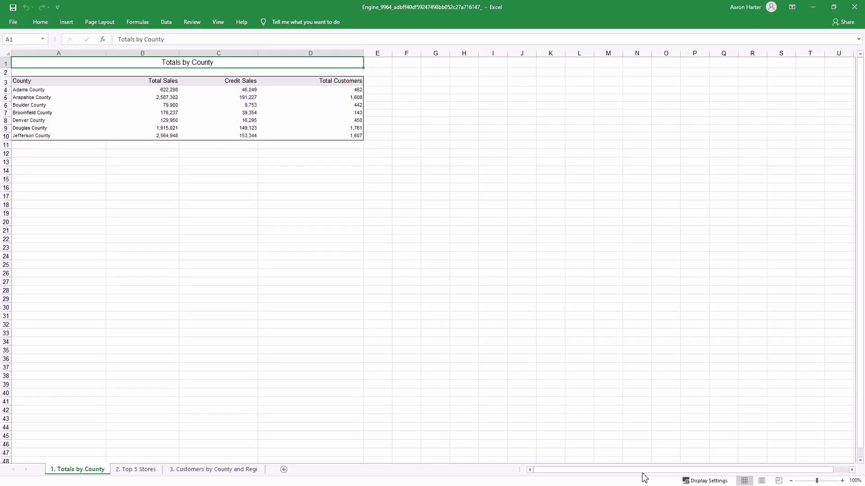
{"action": "scroll", "coordinate": [428, 257], "scroll_direction": "up", "scroll_amount": 9, "text": "ctrl"}
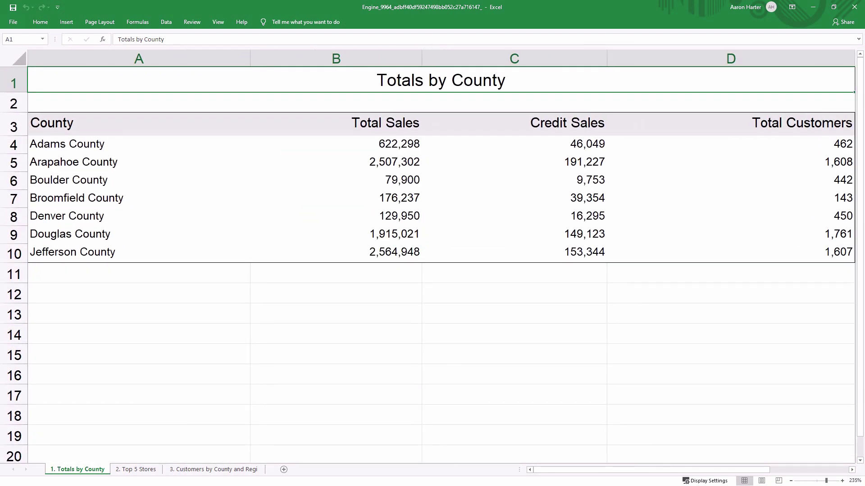
{"action": "left_click", "coordinate": [128, 469]}
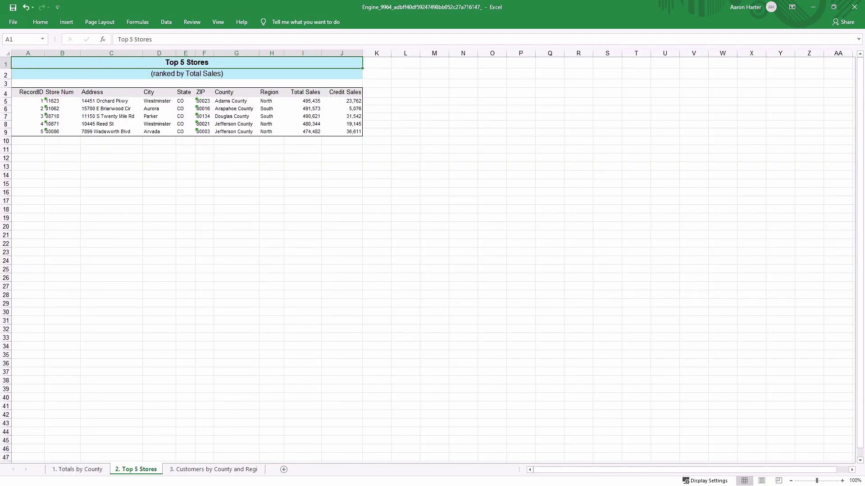
{"action": "scroll", "coordinate": [77, 136], "scroll_direction": "up", "scroll_amount": 7, "text": "ctrl"}
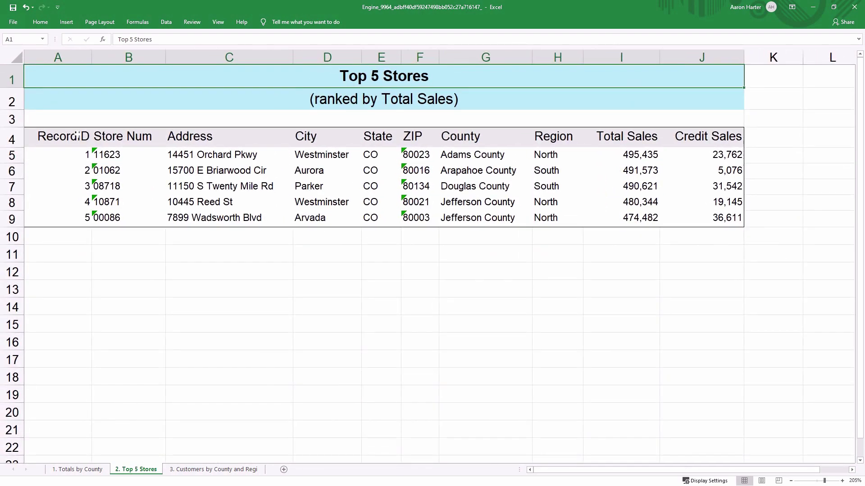
{"action": "left_click", "coordinate": [206, 469]}
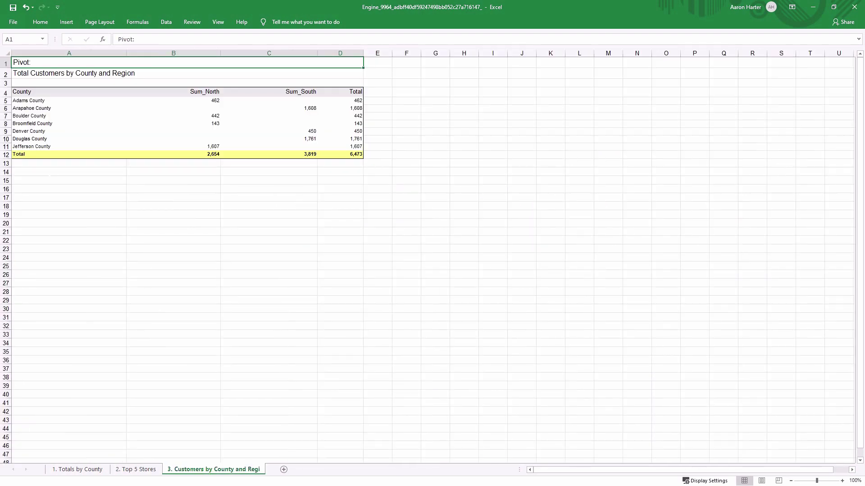
{"action": "scroll", "coordinate": [47, 167], "scroll_direction": "up", "scroll_amount": 5, "text": "ctrl"}
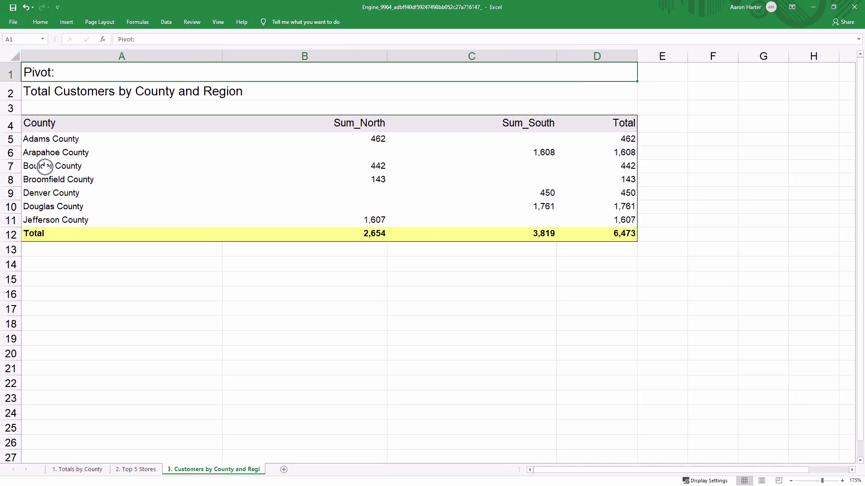